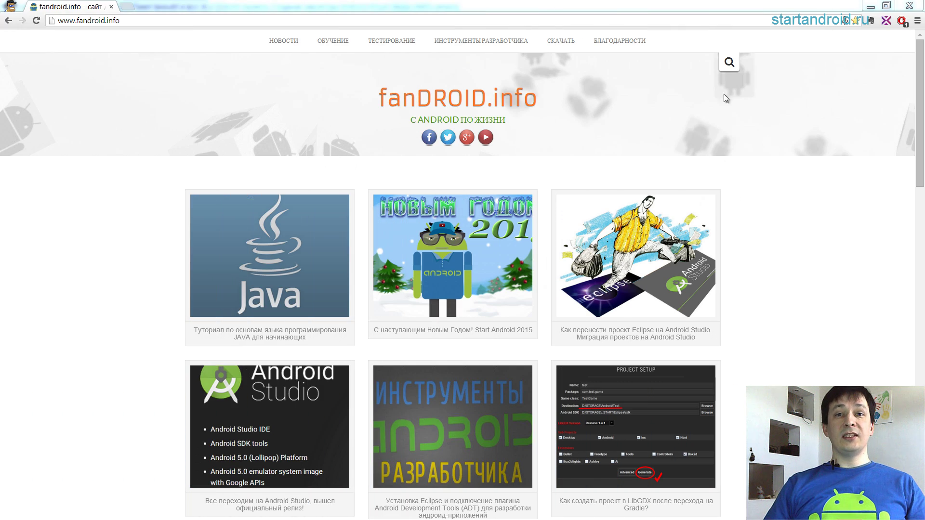
Step: Search fandroid.info for "java" and open the tutorial on Java programming basics for beginners
click(729, 68)
text(офм)
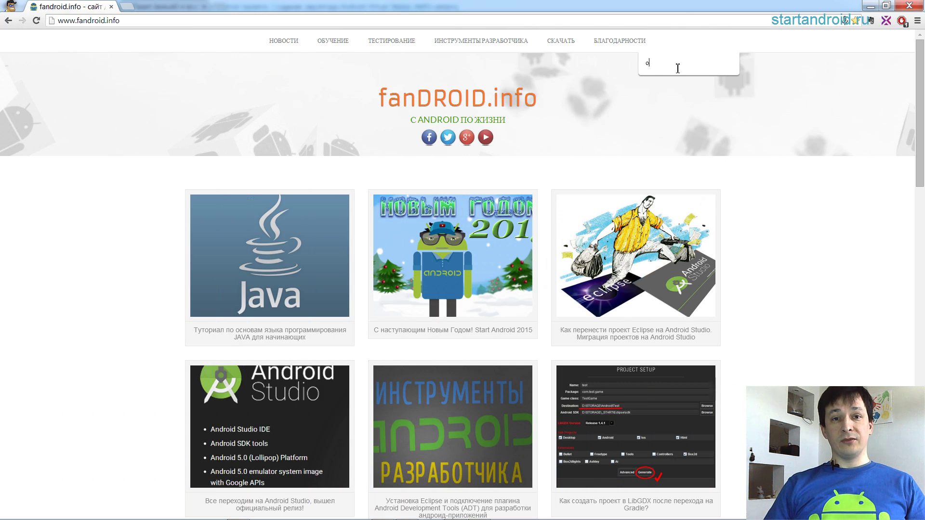
key(BackSpace)
key(BackSpace)
key(BackSpace)
text(java)
key(Return)
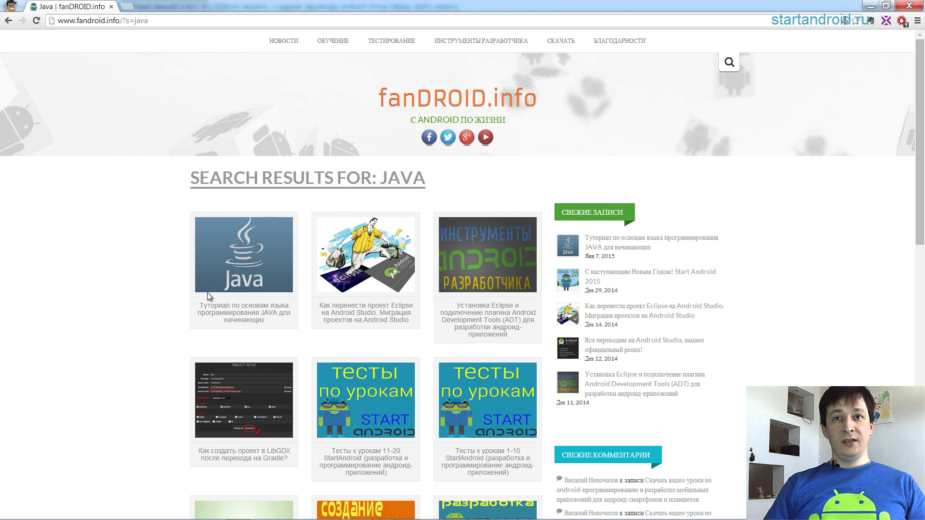
click(245, 308)
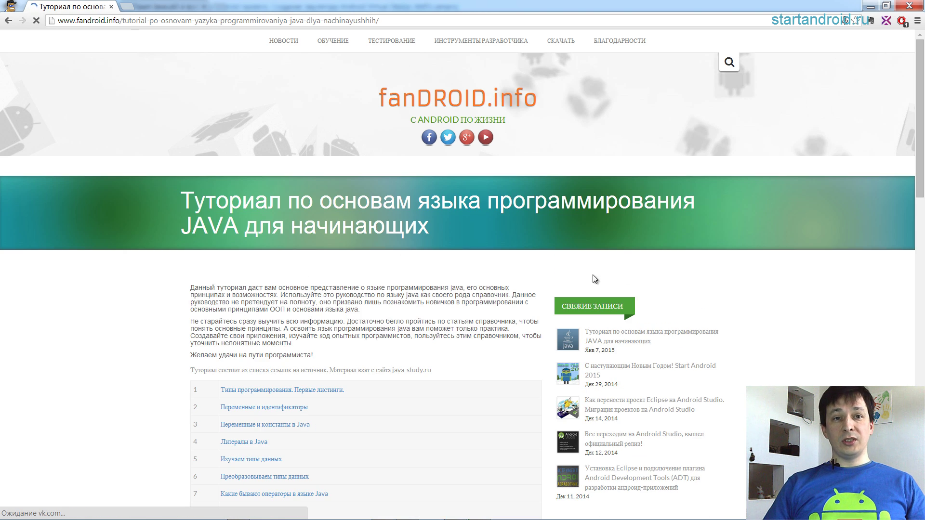
mouse_move(920, 166)
mouse_down()
mouse_move(915, 254)
mouse_move(915, 161)
mouse_up()
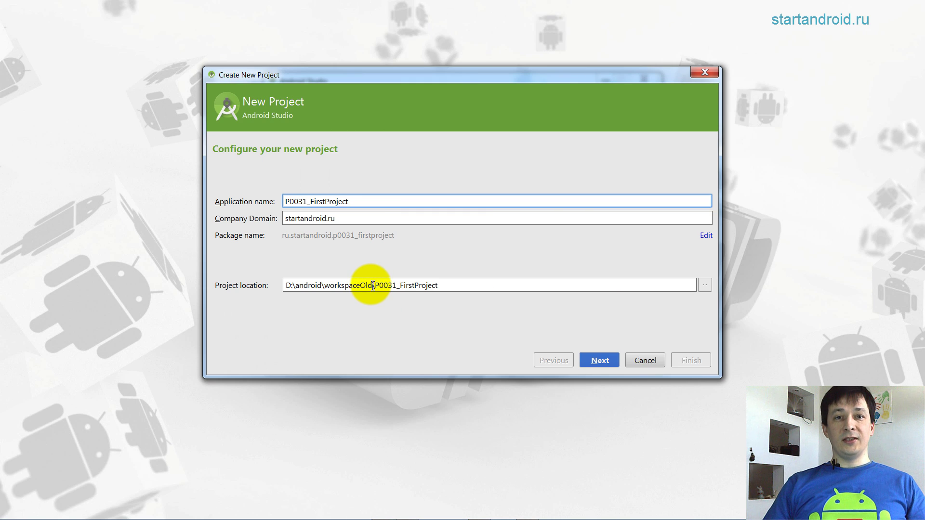
Step: Set the new project's location to D:\android\startandroid\P0031_FirstProject and continue to the form factor selection
click(373, 286)
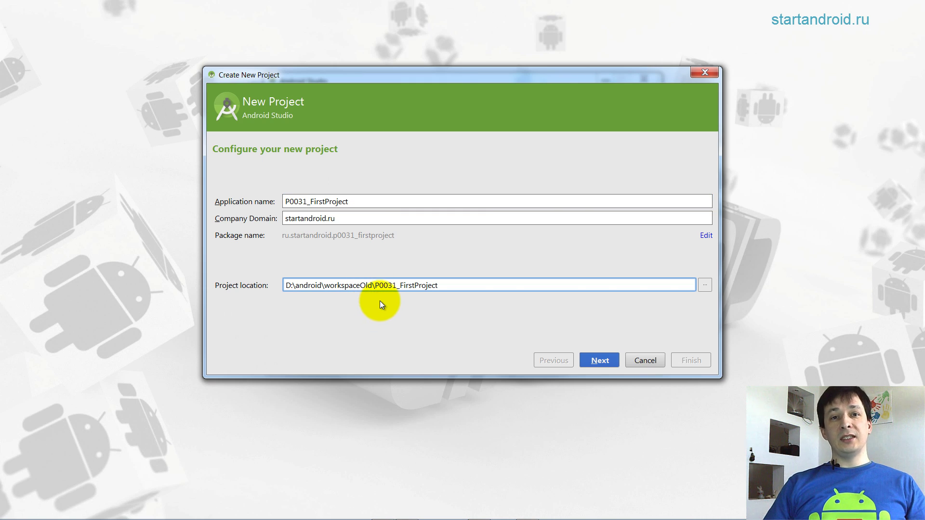
key(BackSpace)
key(BackSpace)
key(BackSpace)
key(BackSpace)
key(BackSpace)
key(BackSpace)
key(BackSpace)
key(BackSpace)
key(BackSpace)
key(BackSpace)
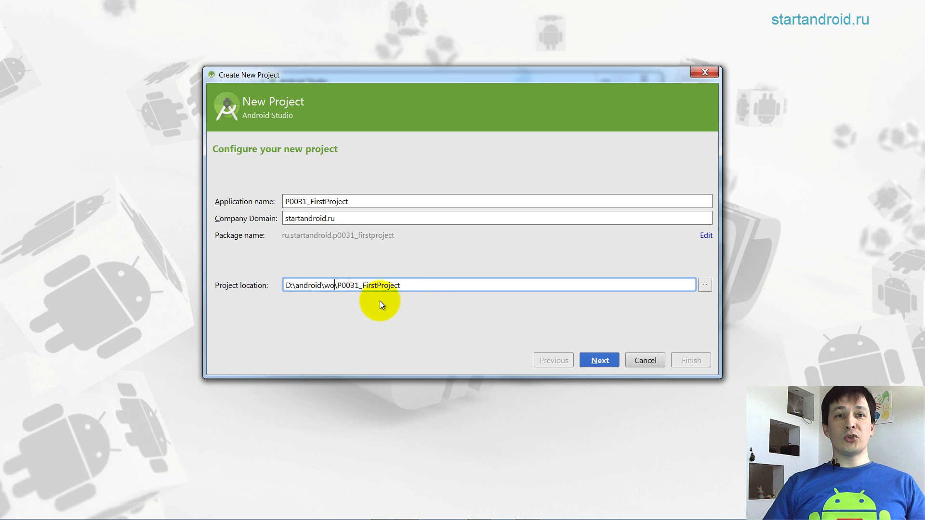
key(BackSpace)
key(BackSpace)
text(starta)
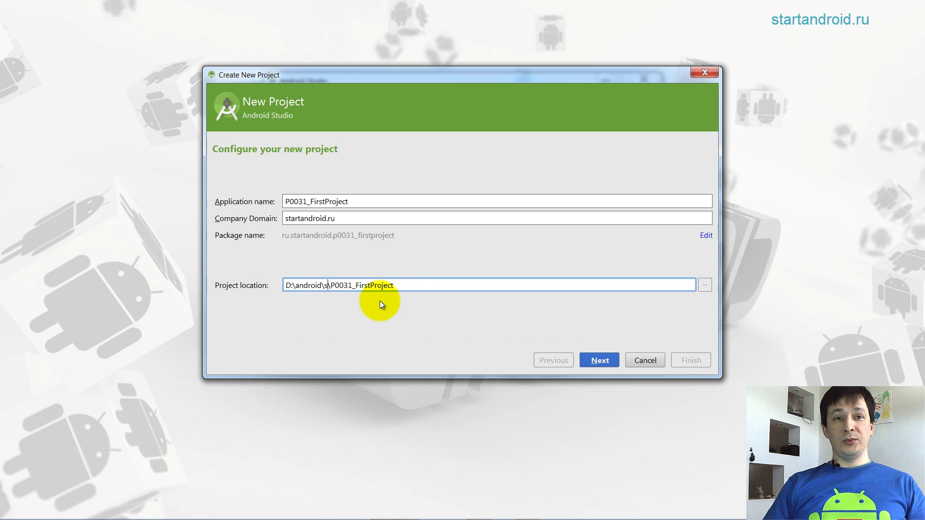
text(ndroid)
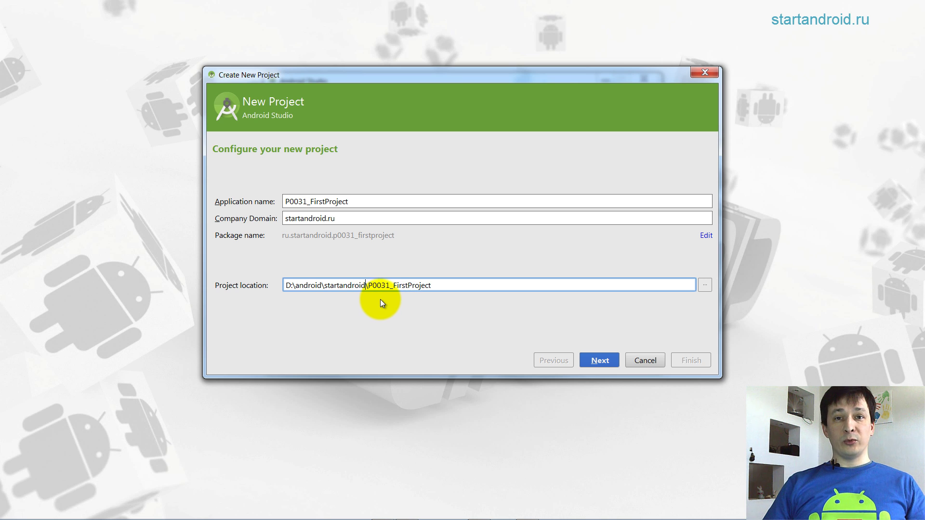
click(442, 286)
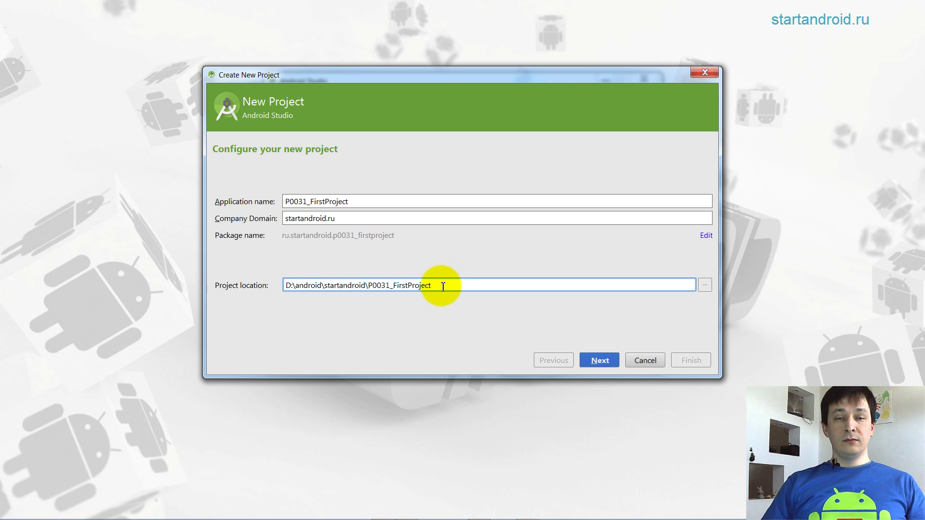
click(449, 287)
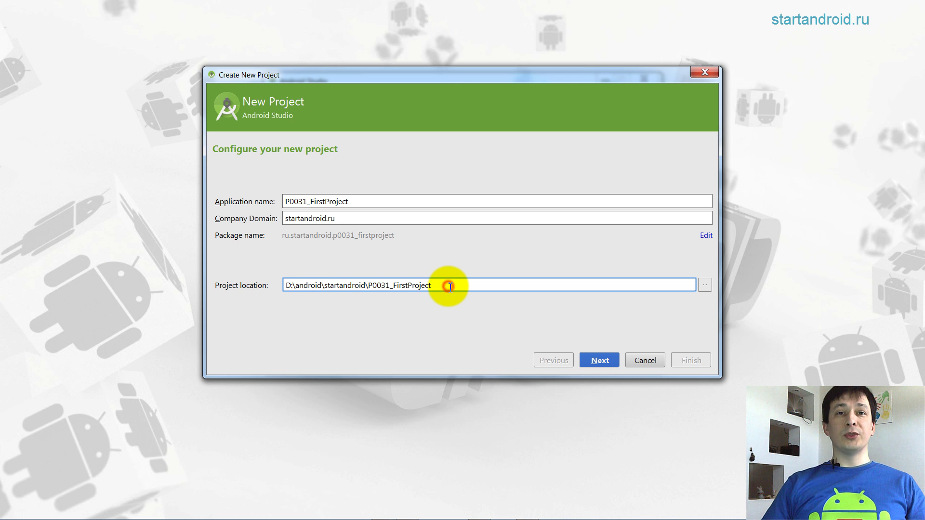
click(604, 362)
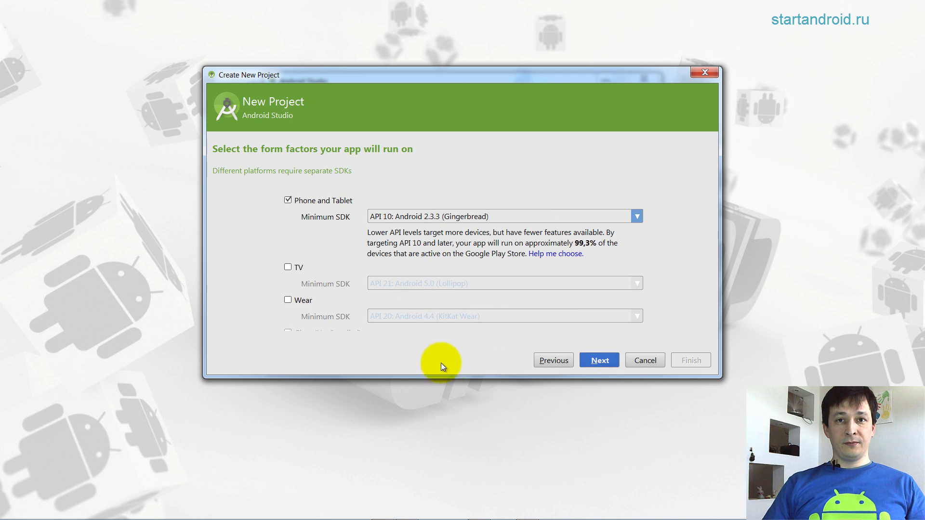
Step: Make the project wizard window taller and look through the Minimum SDK versions offered for Phone and Tablet
drag(454, 378, 451, 467)
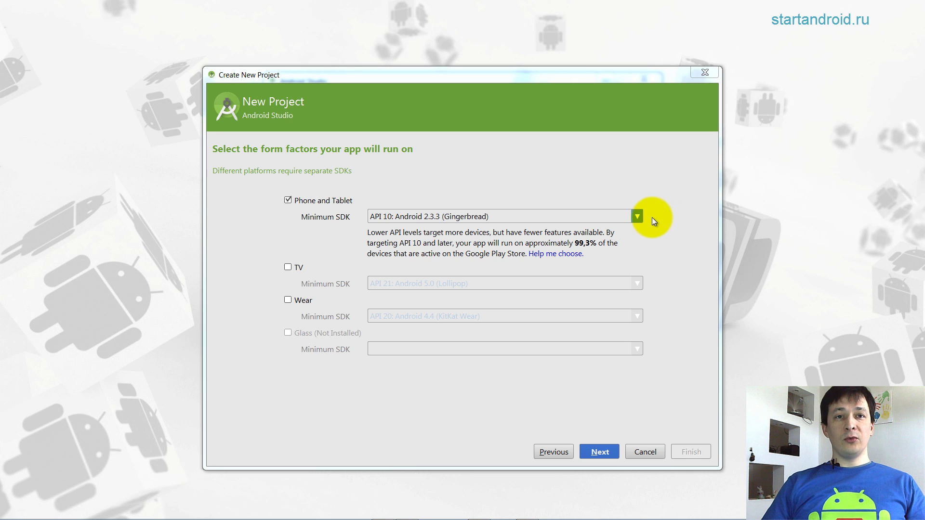
click(639, 217)
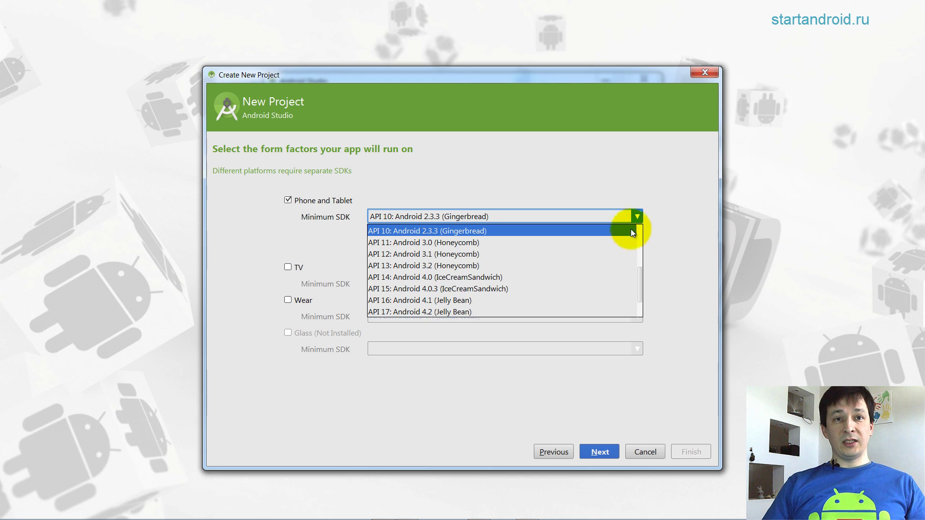
scroll(641, 276, down, 3)
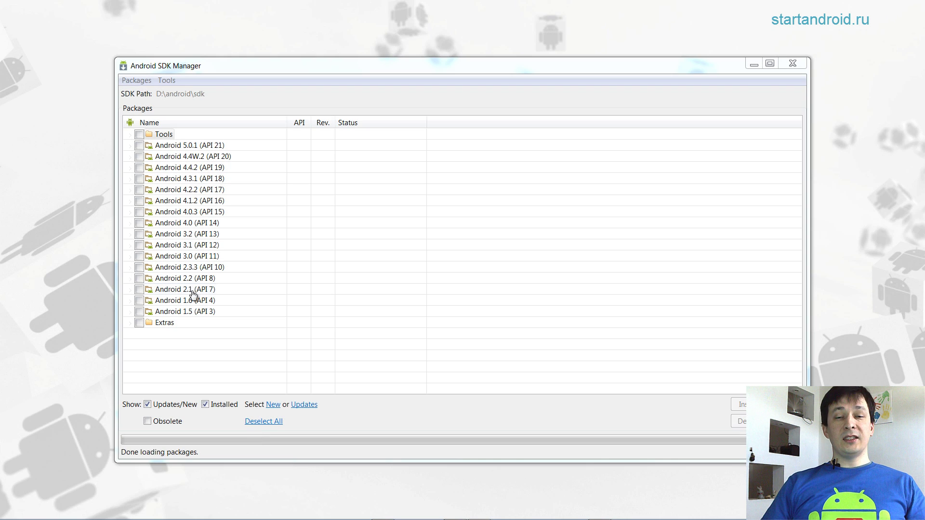
Step: Examine the SDK Platform entries under Android 2.3.3 (API 10) and Android 4.2.2 (API 17) in the Android SDK Manager
click(129, 267)
click(183, 279)
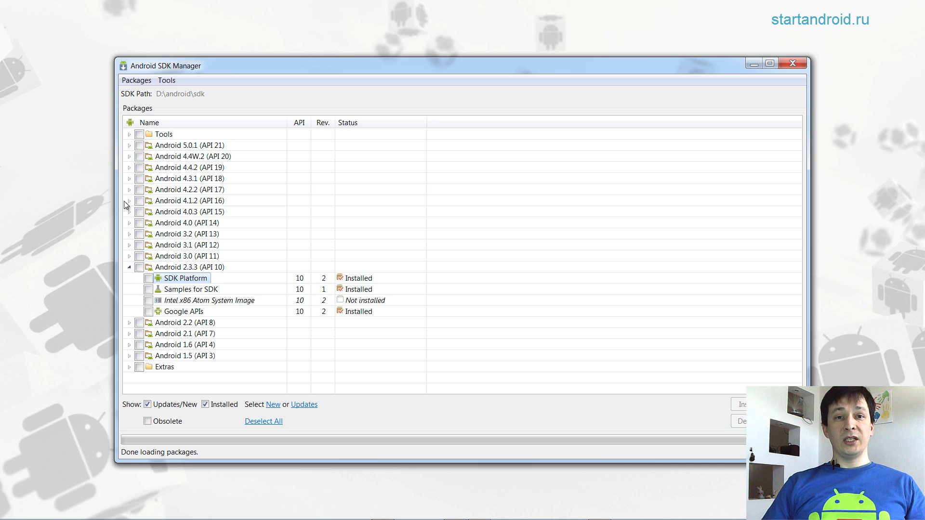
click(129, 190)
click(185, 201)
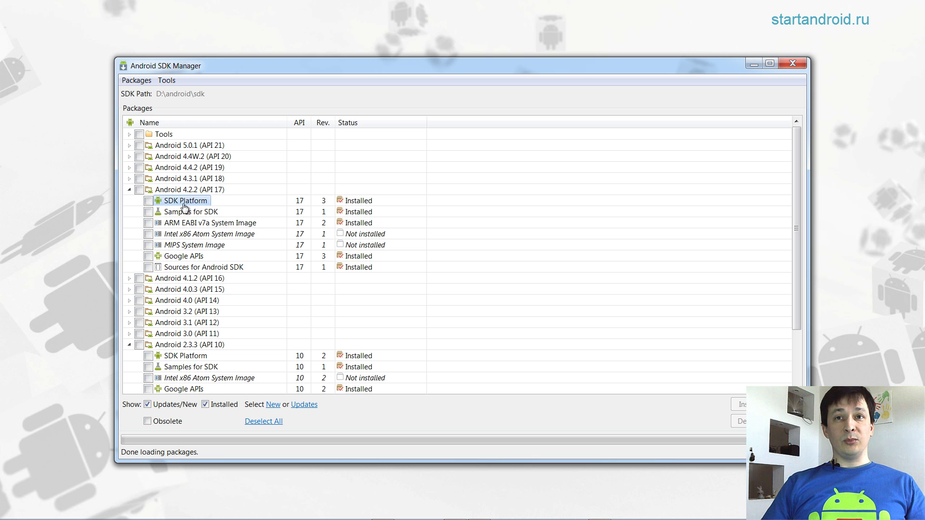
click(129, 190)
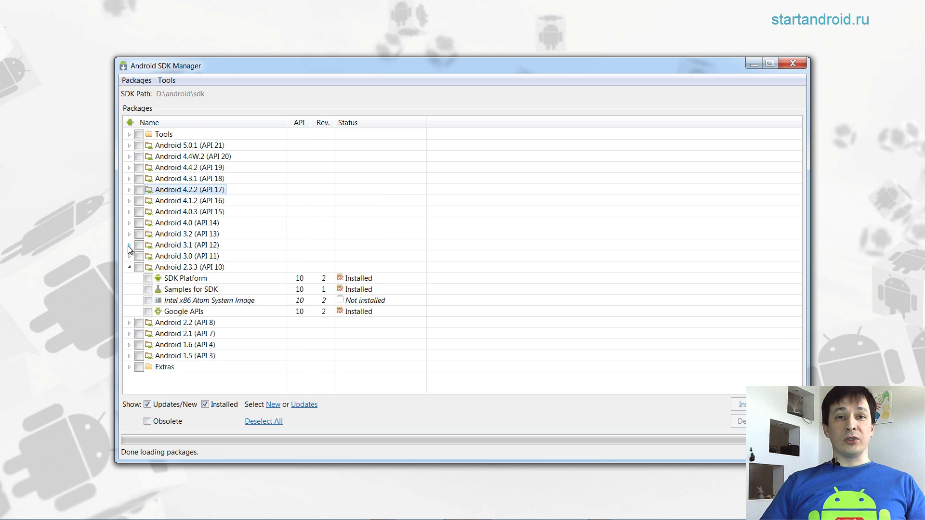
click(129, 267)
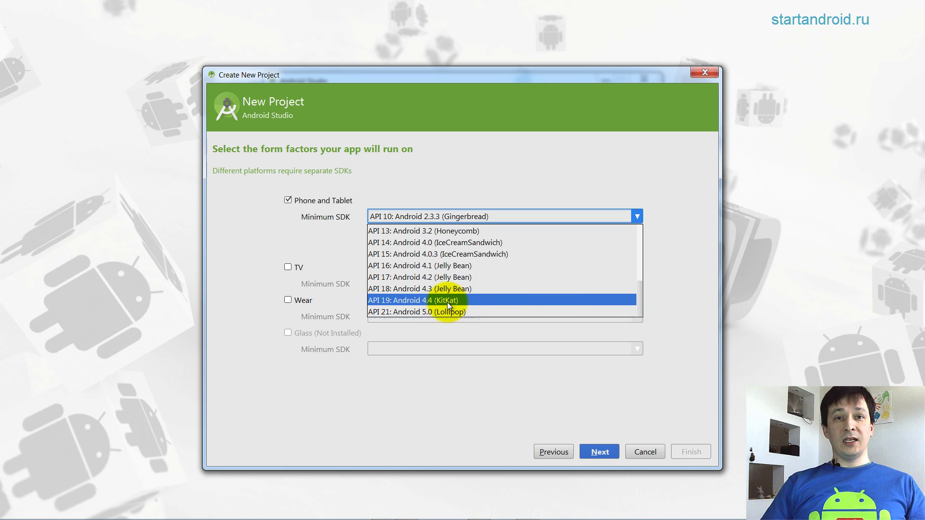
Step: Try API 19, API 15, API 21 and API 10 in turn as the Phone and Tablet minimum SDK to compare device coverage
click(469, 300)
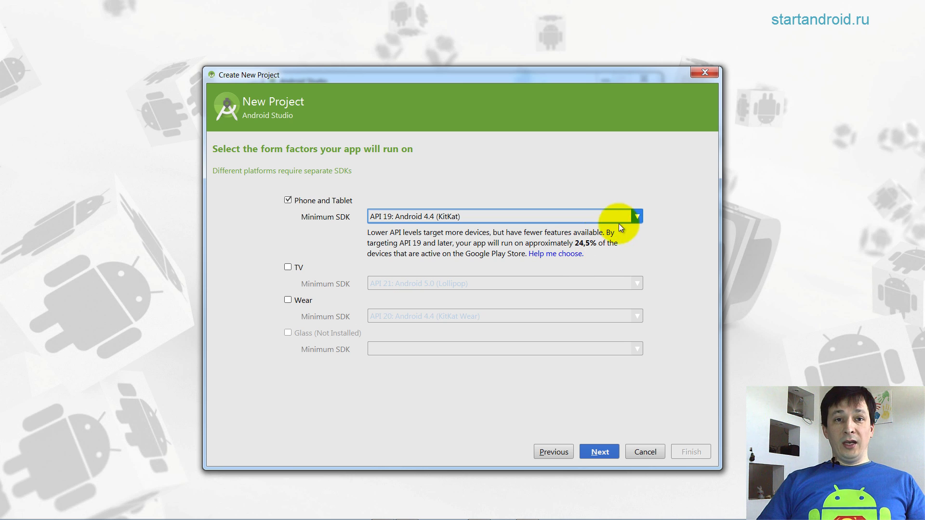
click(637, 218)
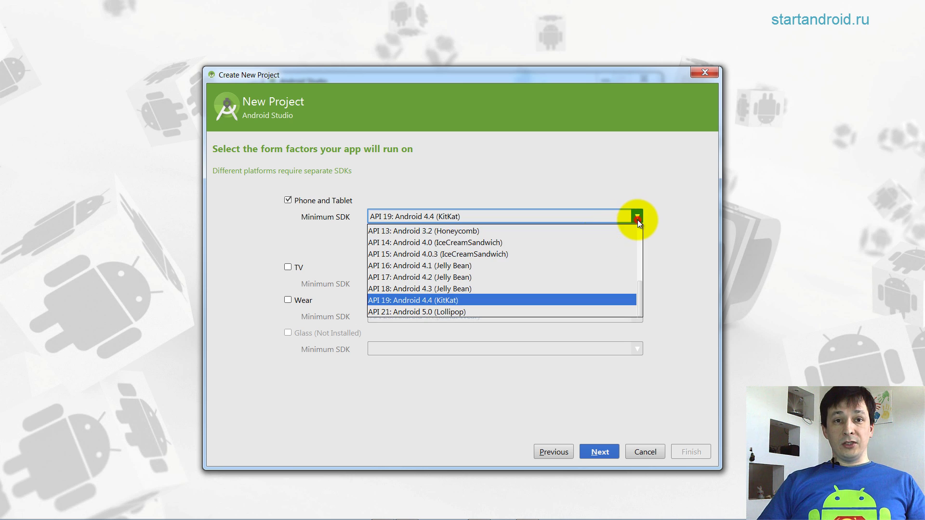
click(488, 253)
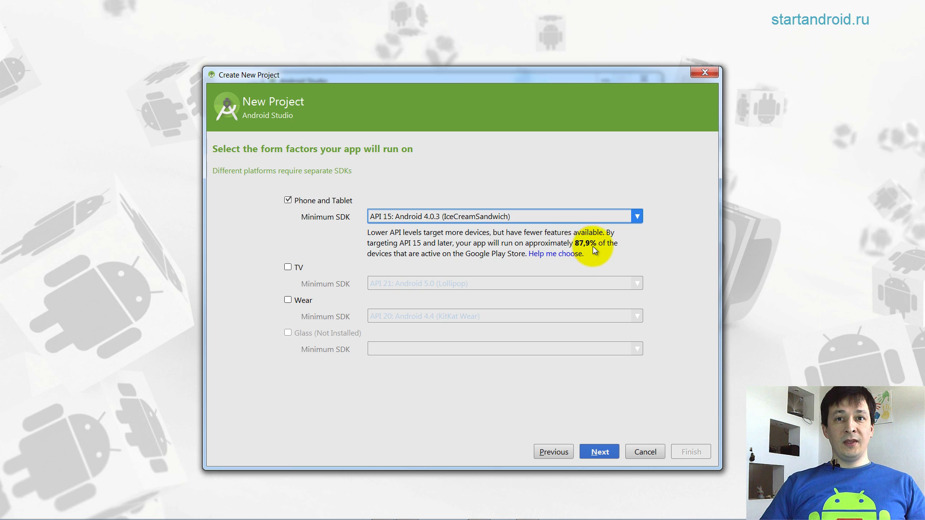
click(637, 218)
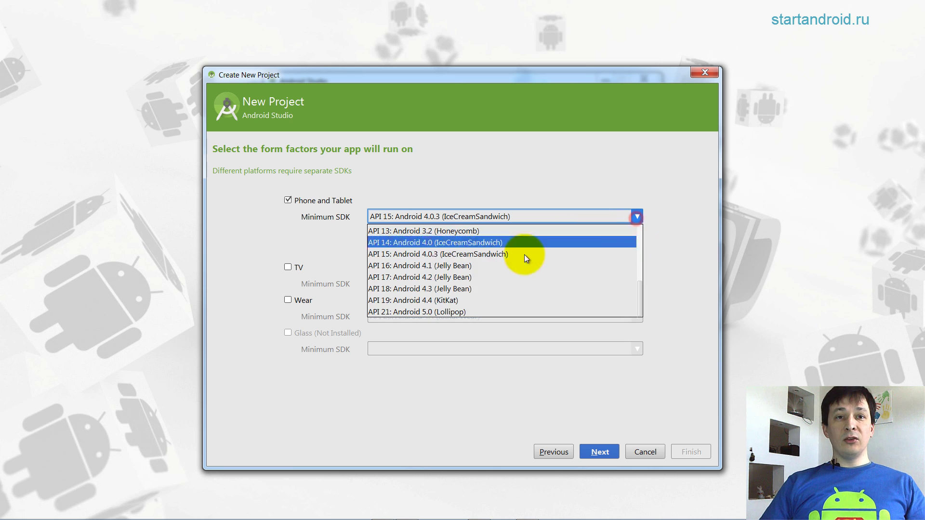
click(495, 313)
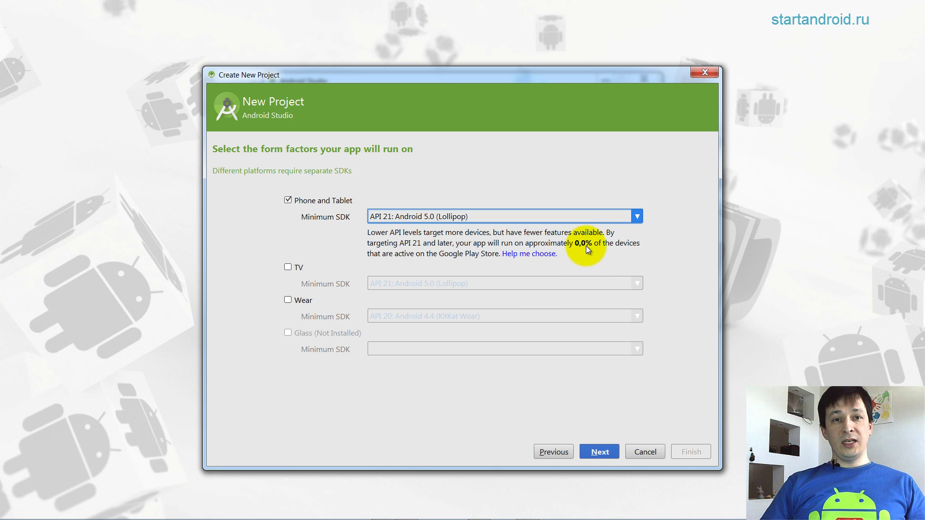
click(639, 219)
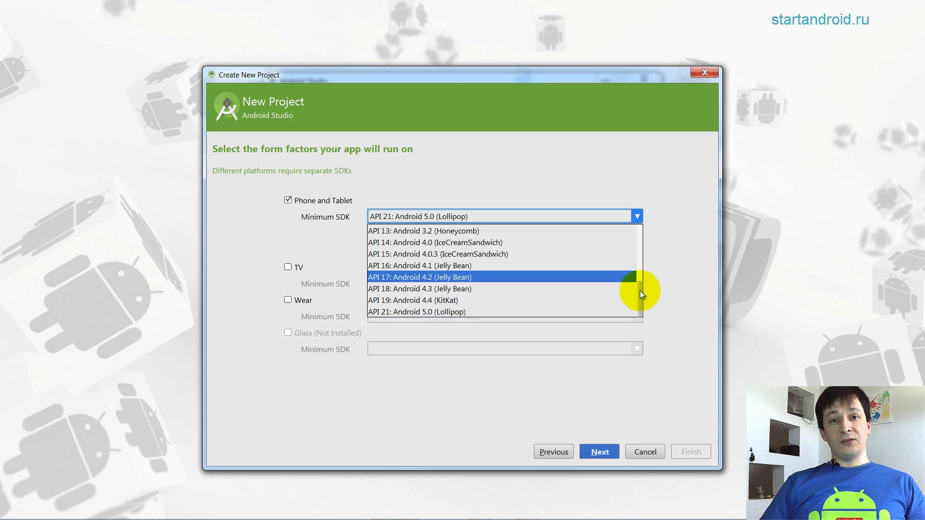
drag(640, 291, 647, 262)
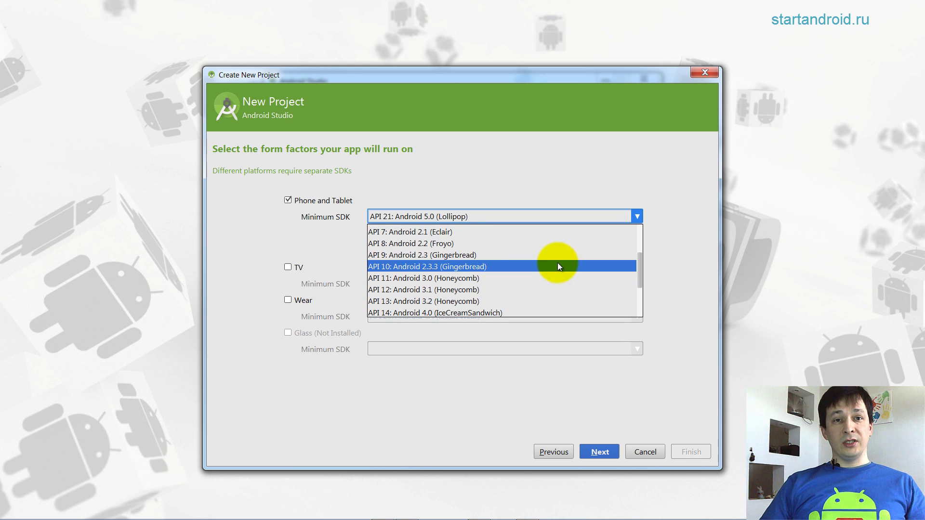
click(490, 264)
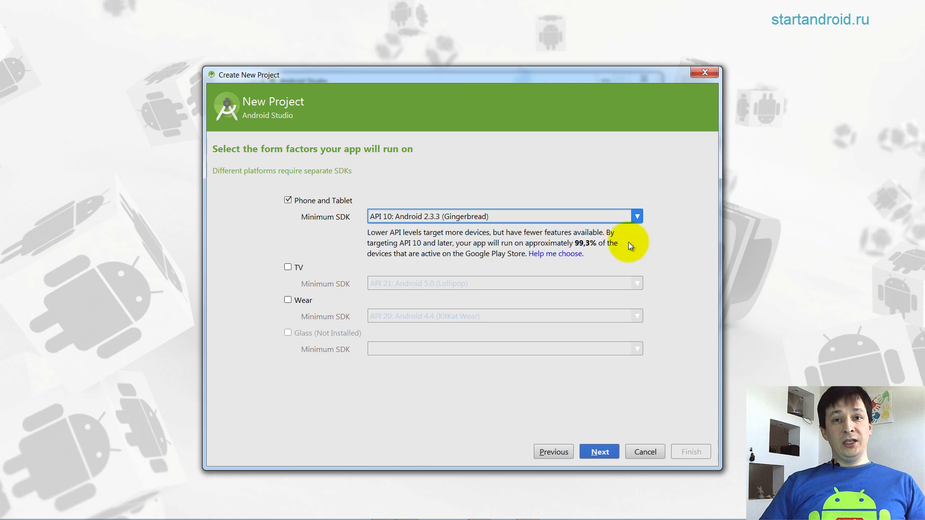
Step: Set the Phone and Tablet minimum SDK to API 14: Android 4.0 (IceCreamSandwich) and continue to the activity templates
click(637, 217)
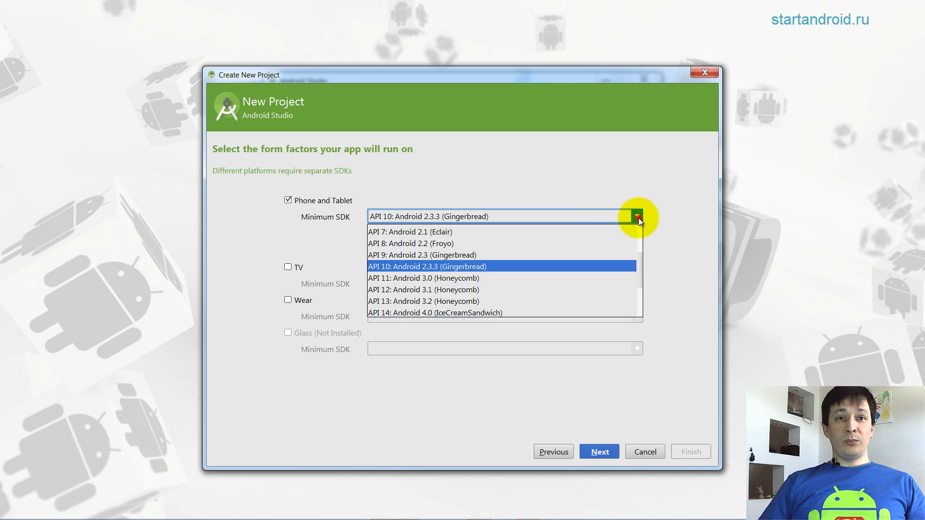
drag(641, 259, 644, 278)
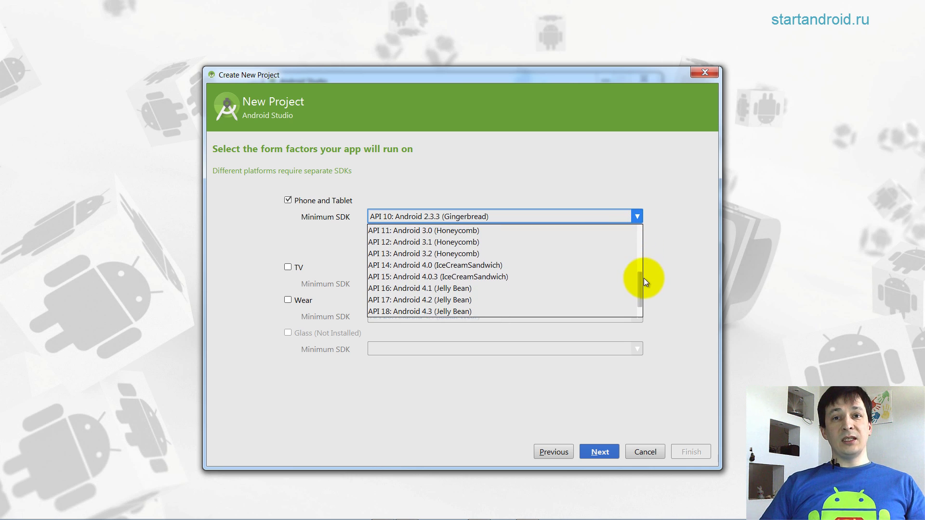
click(513, 265)
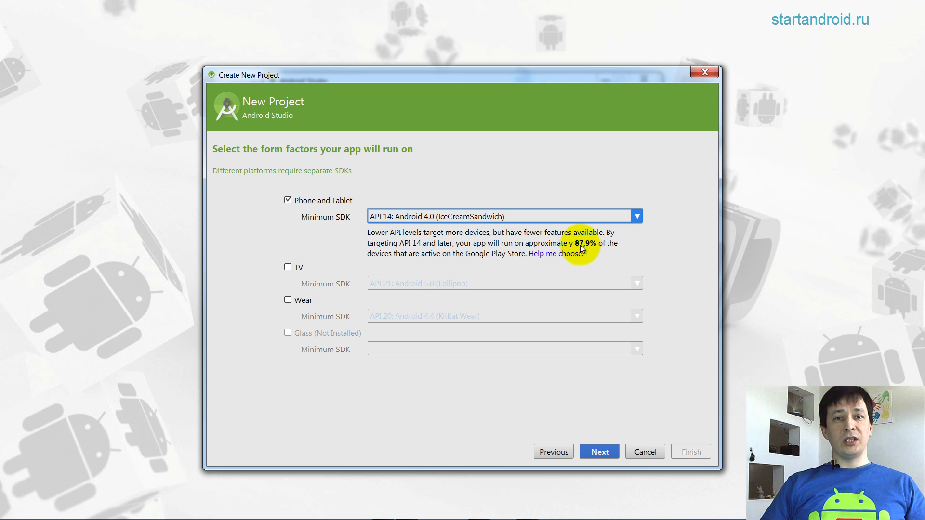
click(605, 452)
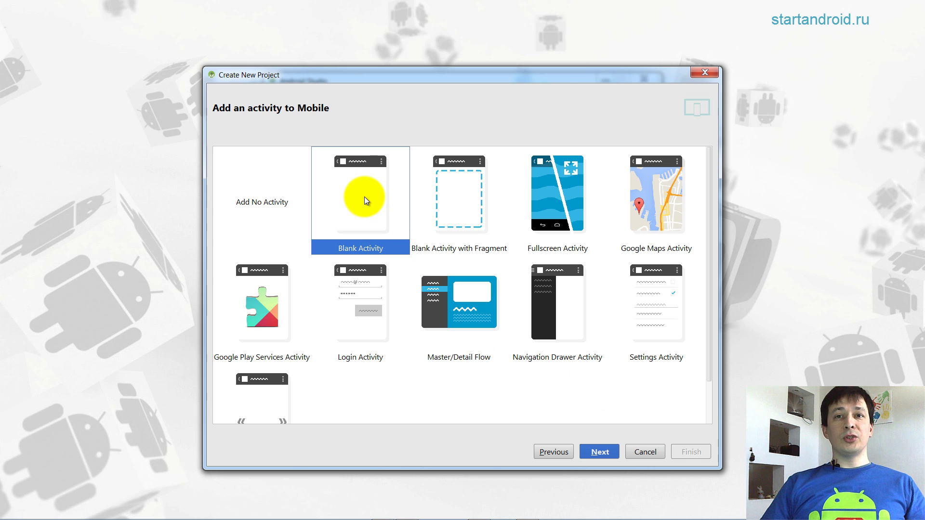
Step: Go through the mobile activity templates one by one, from Blank Activity with Fragment to Tabbed Activity
click(464, 203)
click(600, 206)
click(652, 207)
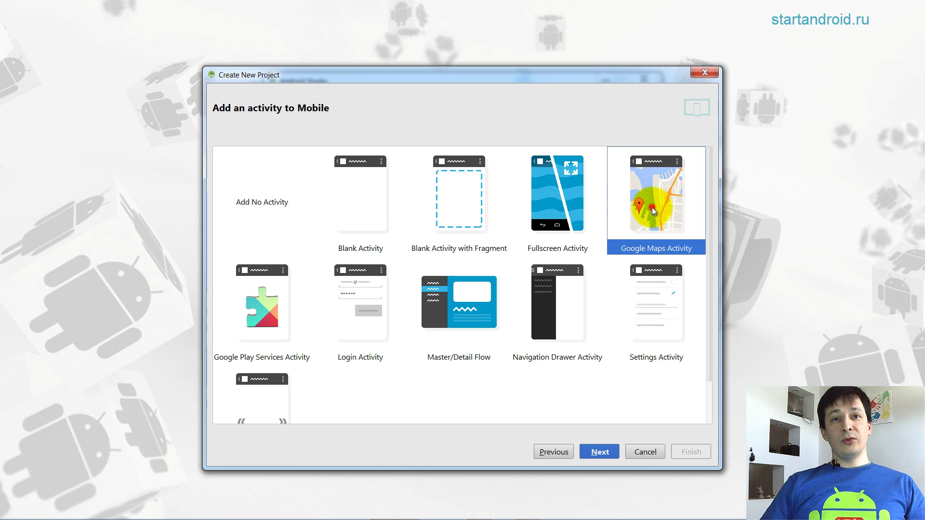
click(264, 299)
click(345, 302)
click(469, 311)
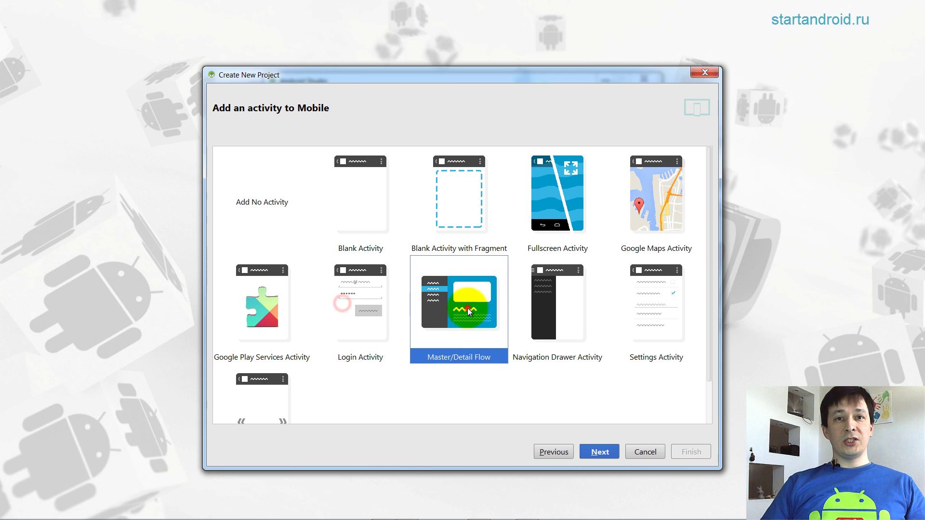
click(568, 310)
click(664, 314)
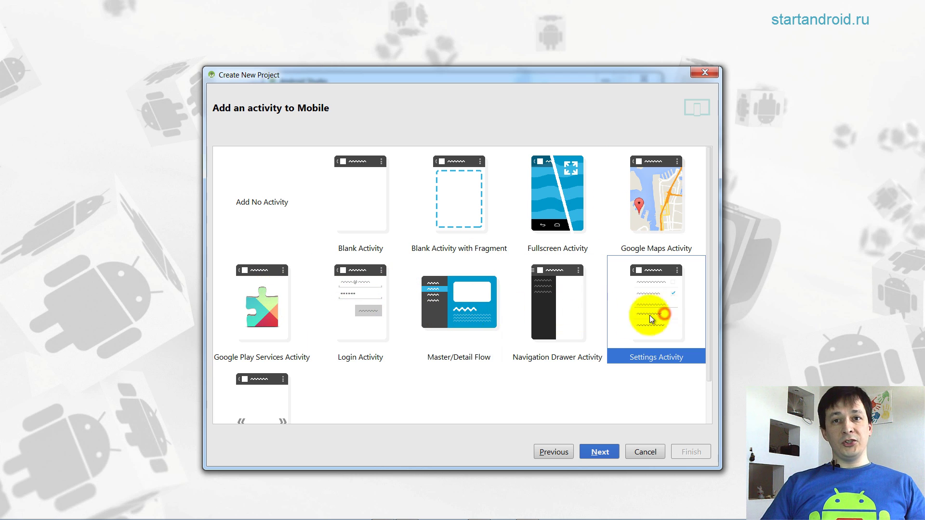
click(273, 407)
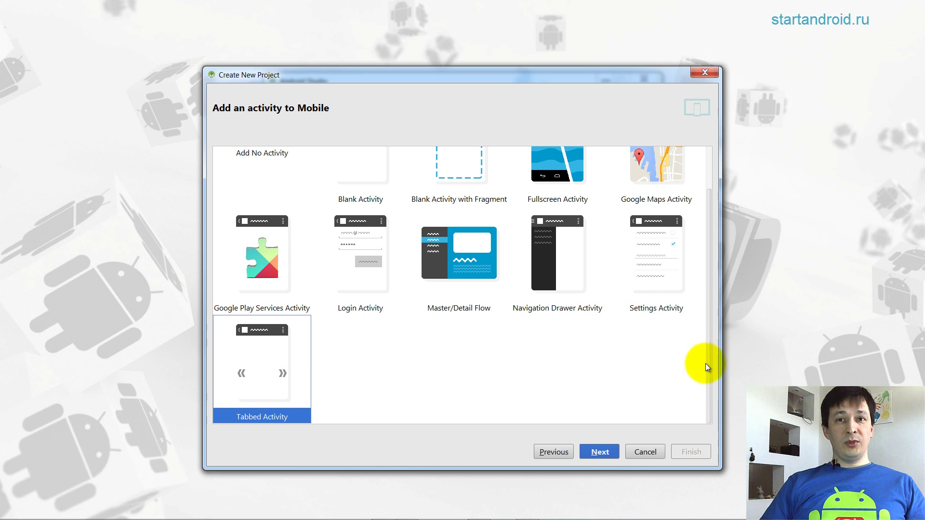
Step: Choose Blank Activity as the activity template for the new project
drag(707, 365, 704, 318)
click(345, 200)
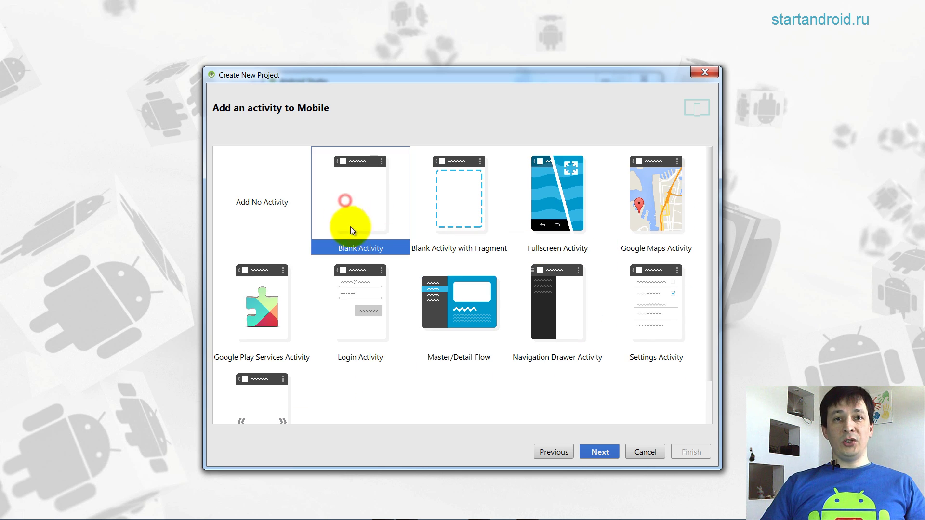
Step: Continue to the new activity's file options, shorten the layout name to main and finish creating the project
click(610, 451)
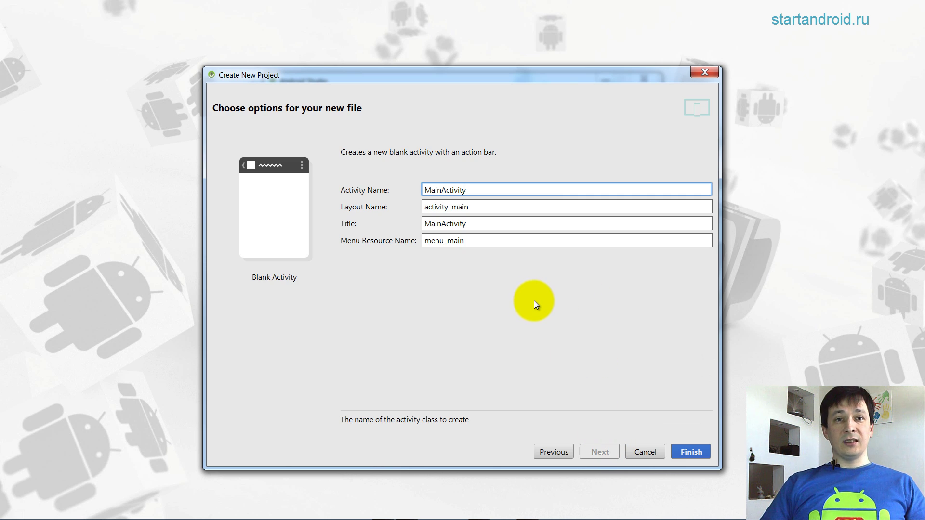
click(452, 209)
key(BackSpace)
key(BackSpace)
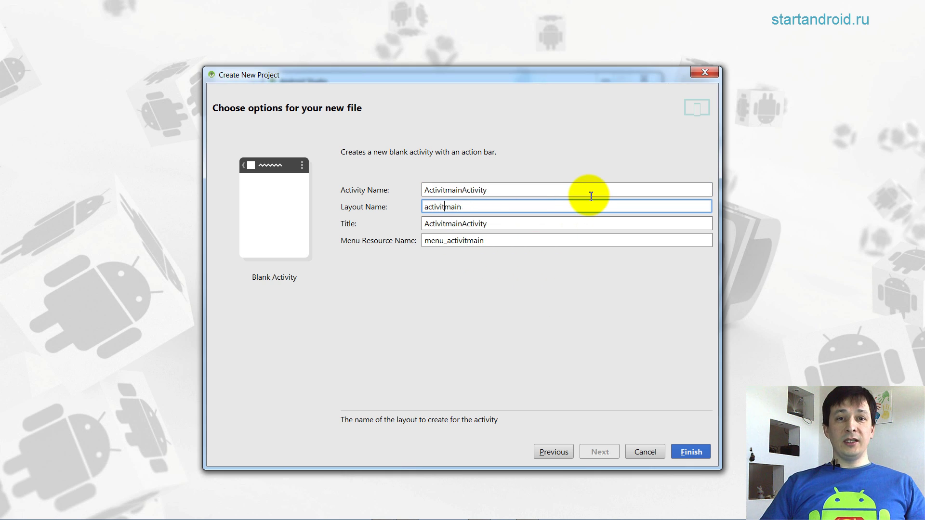
key(BackSpace)
key(BackSpace)
key(BackSpace)
key(BackSpace)
key(BackSpace)
key(BackSpace)
key(BackSpace)
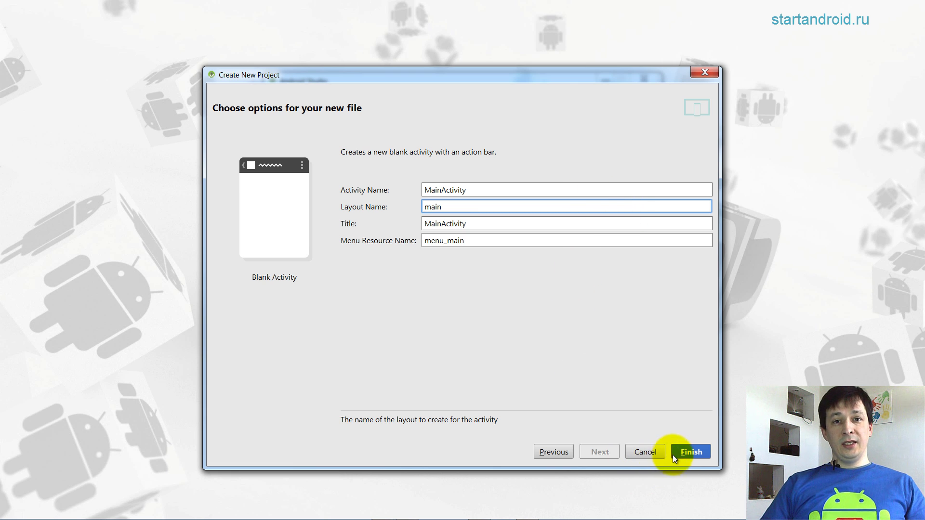
click(693, 452)
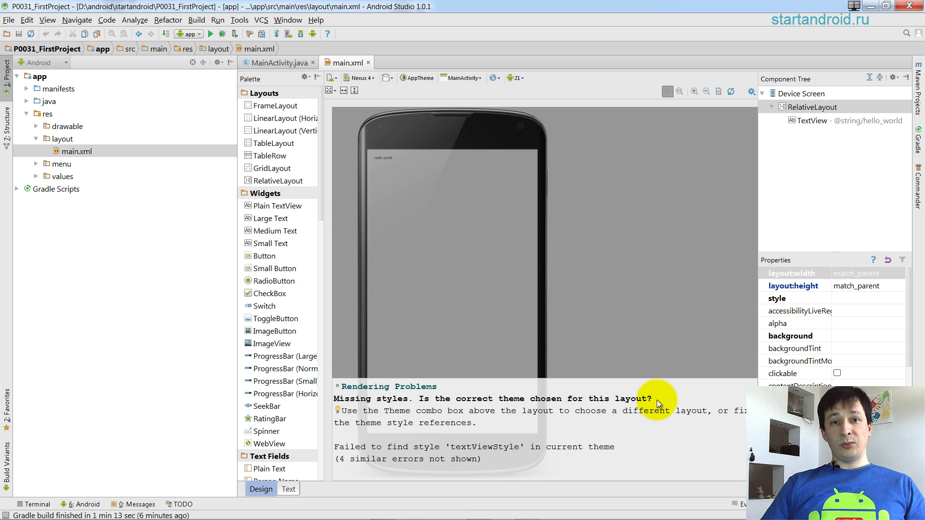
Step: Render the main.xml layout preview with API 19: Android 4.4.2
click(523, 77)
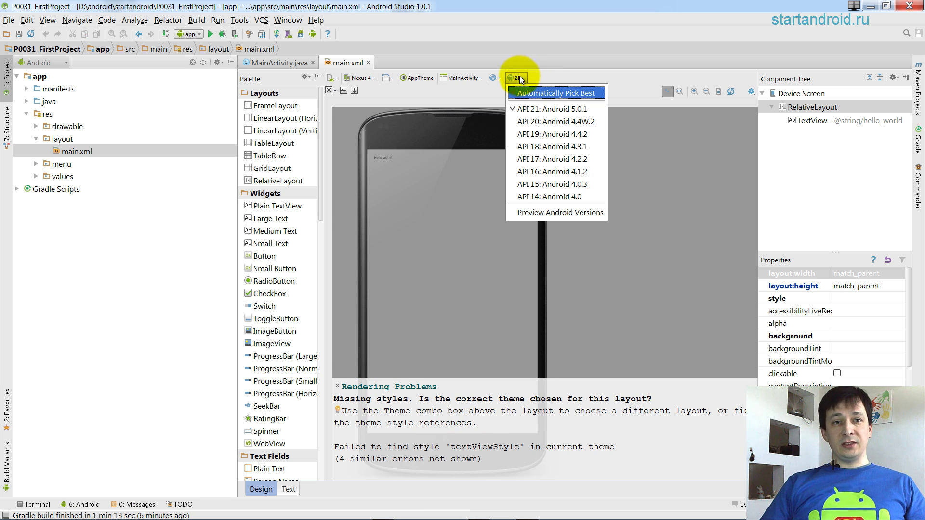
click(525, 138)
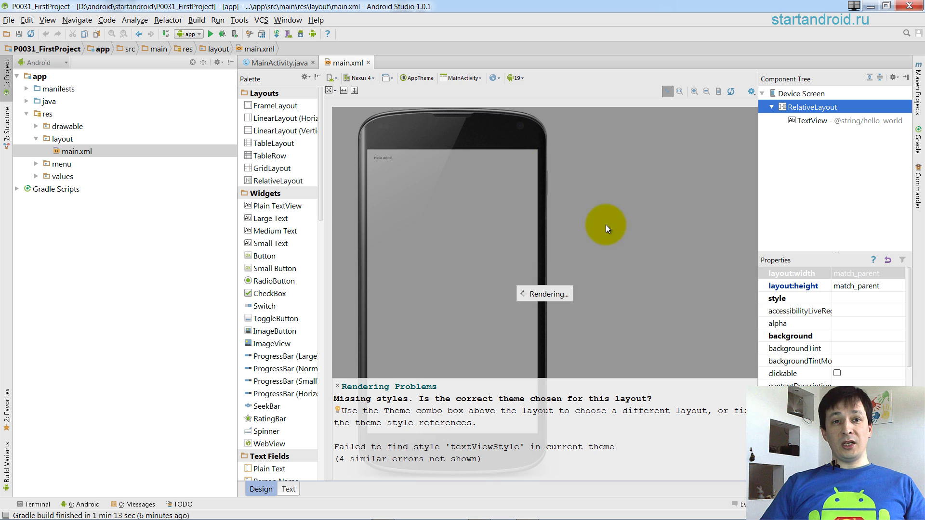
click(580, 267)
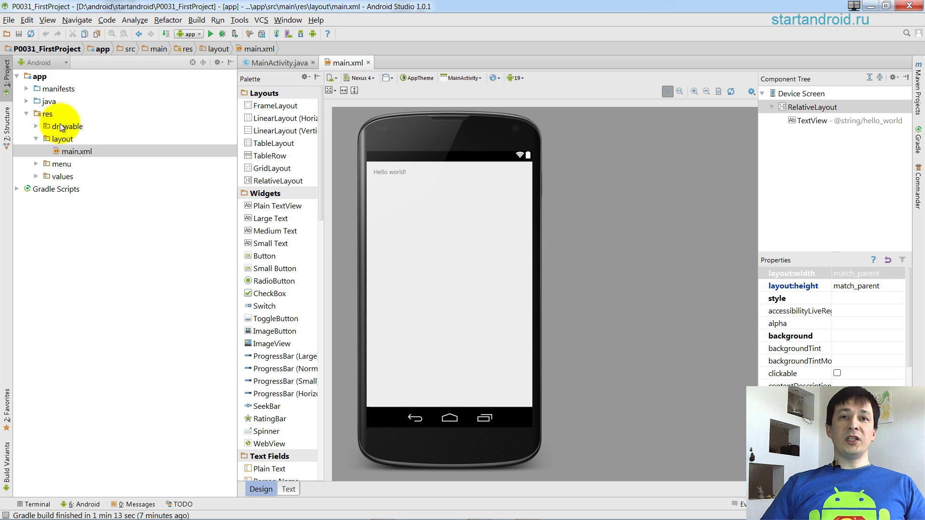
Step: Collapse the res folder and go through the app module's manifests, java and res folders in the project tree
click(25, 115)
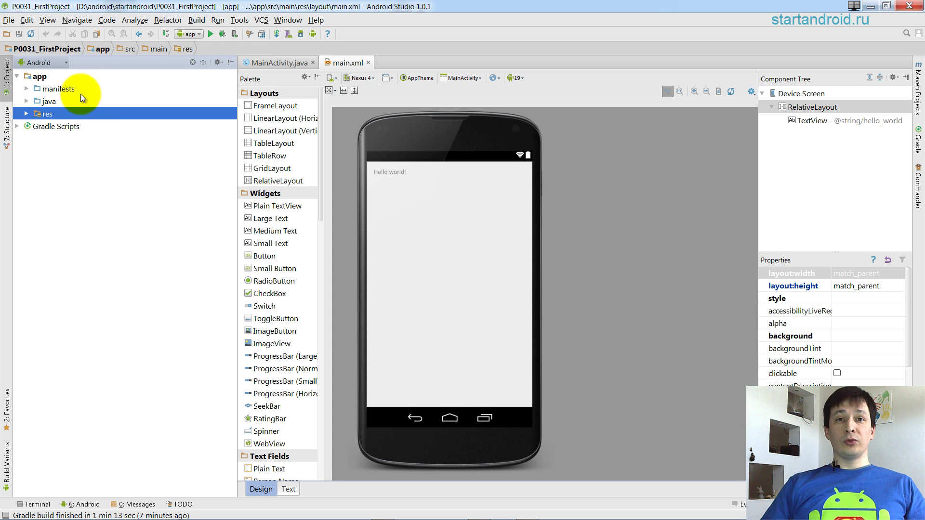
click(26, 76)
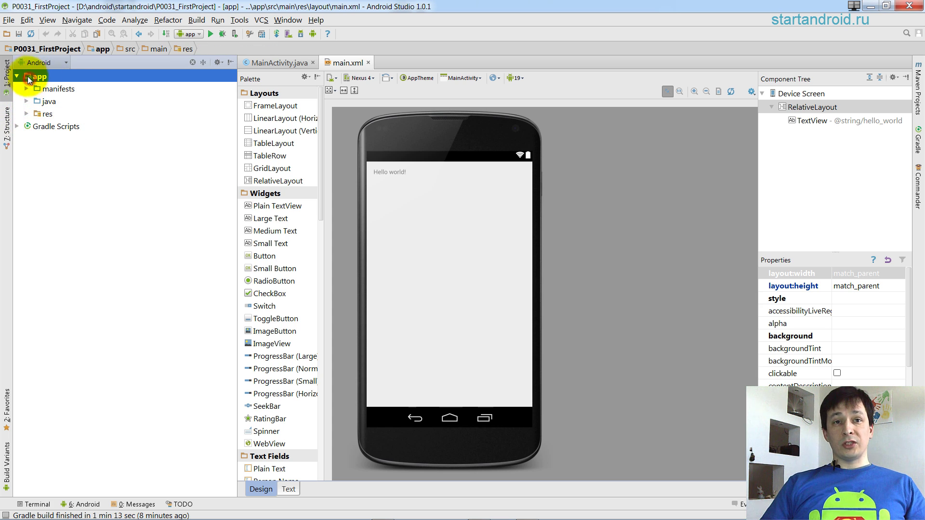
click(16, 76)
click(17, 76)
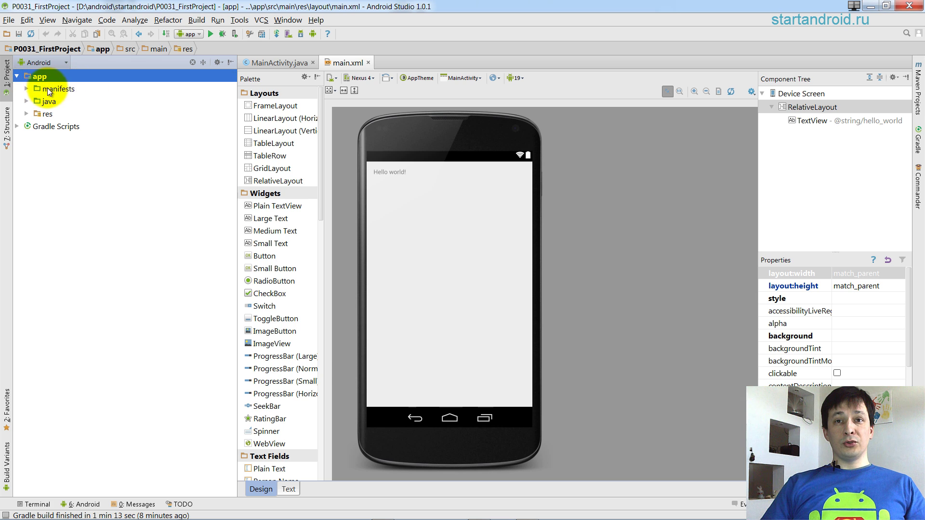
click(52, 89)
click(46, 101)
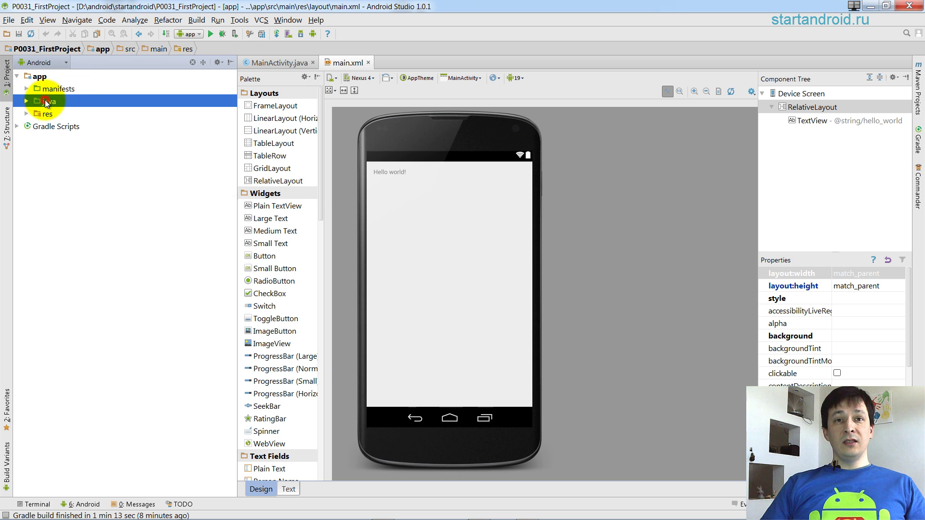
click(43, 116)
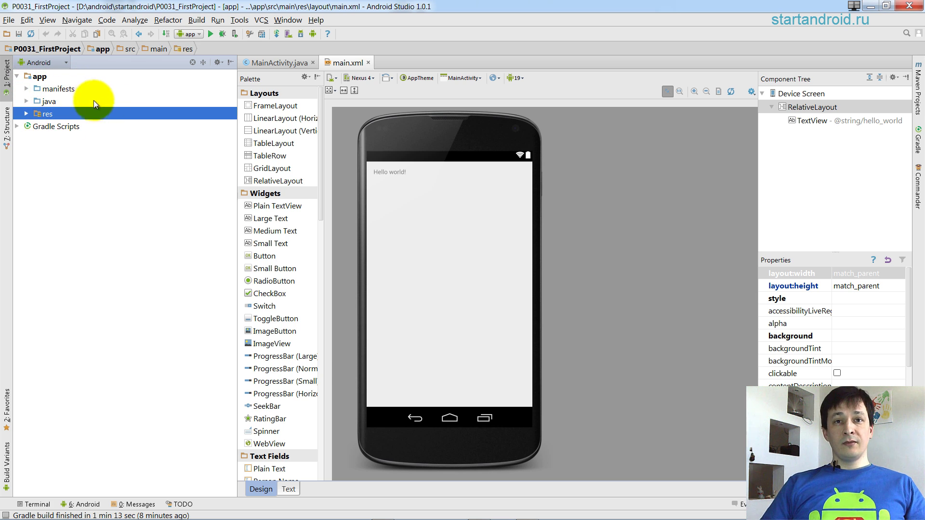
Step: Expand the manifests folder in the app module and open AndroidManifest.xml
click(36, 89)
click(27, 89)
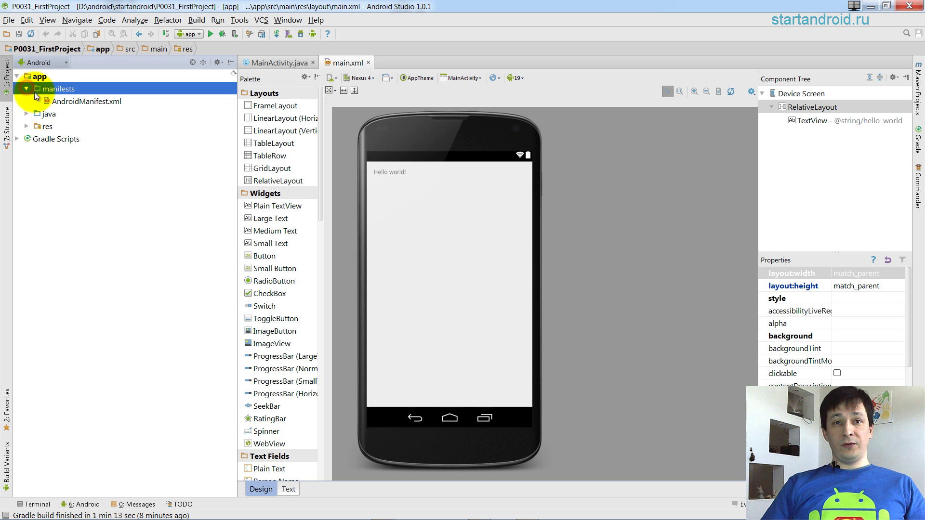
click(83, 102)
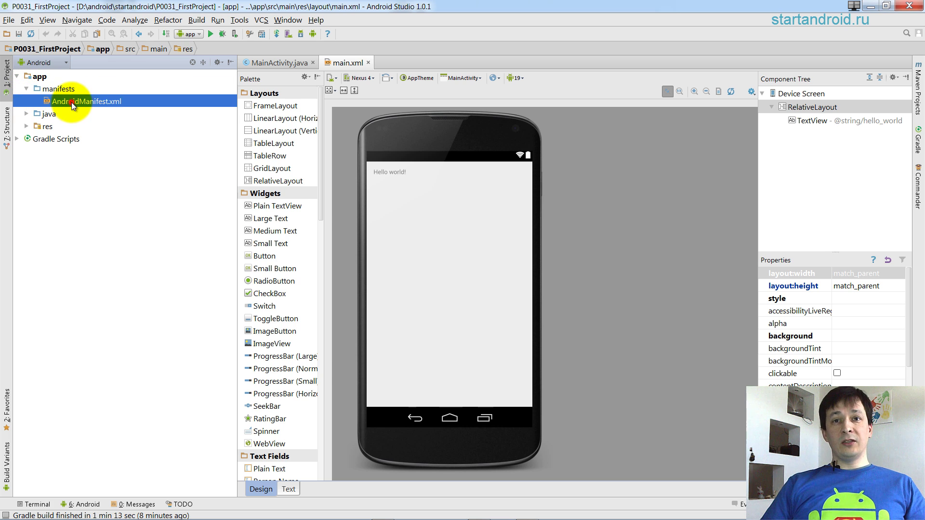
double_click(105, 101)
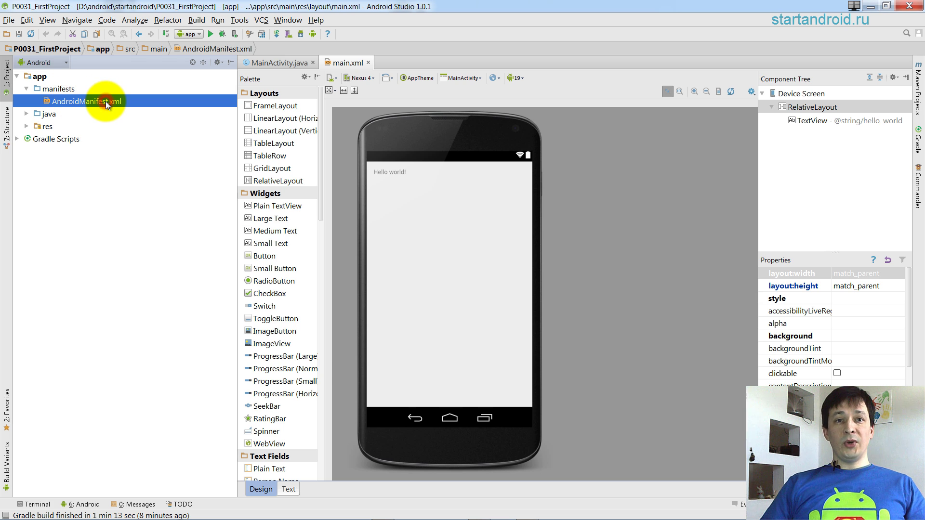